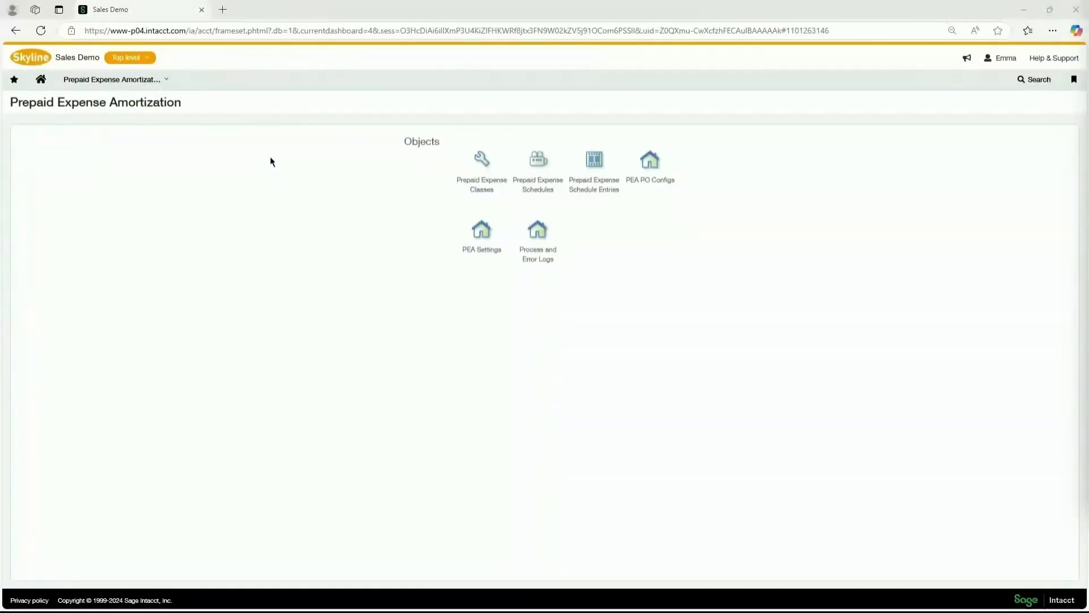
# Open the Prepaid Expense Amortization page listing classes, schedules and schedule entries
pyautogui.click(156, 80)
# Start a new AP supplier invoice for Quali Consultants with invoice number Quali123
pyautogui.click(108, 103)
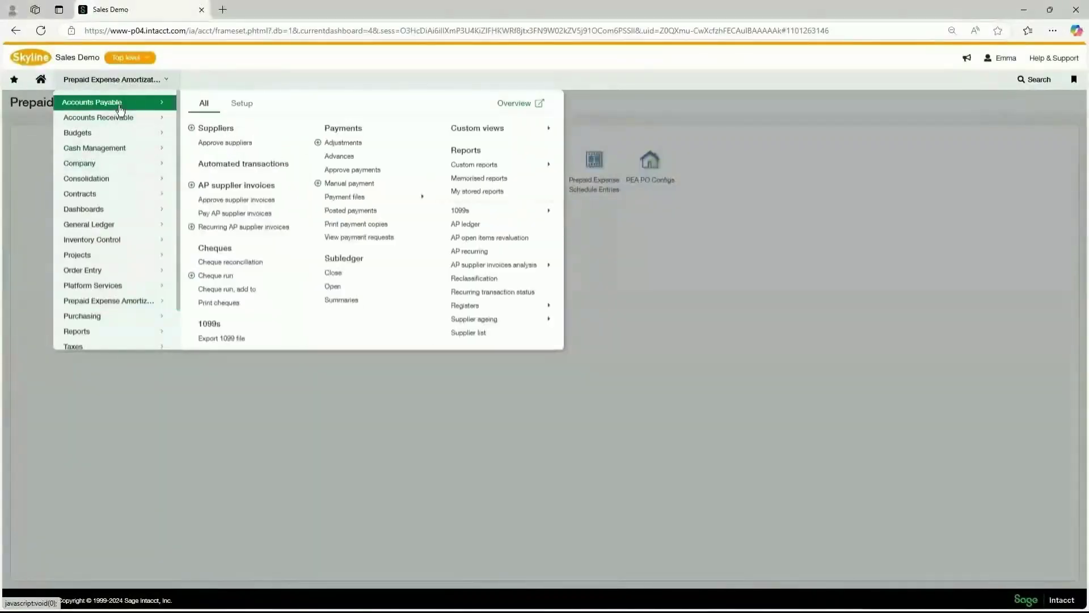
pyautogui.click(191, 186)
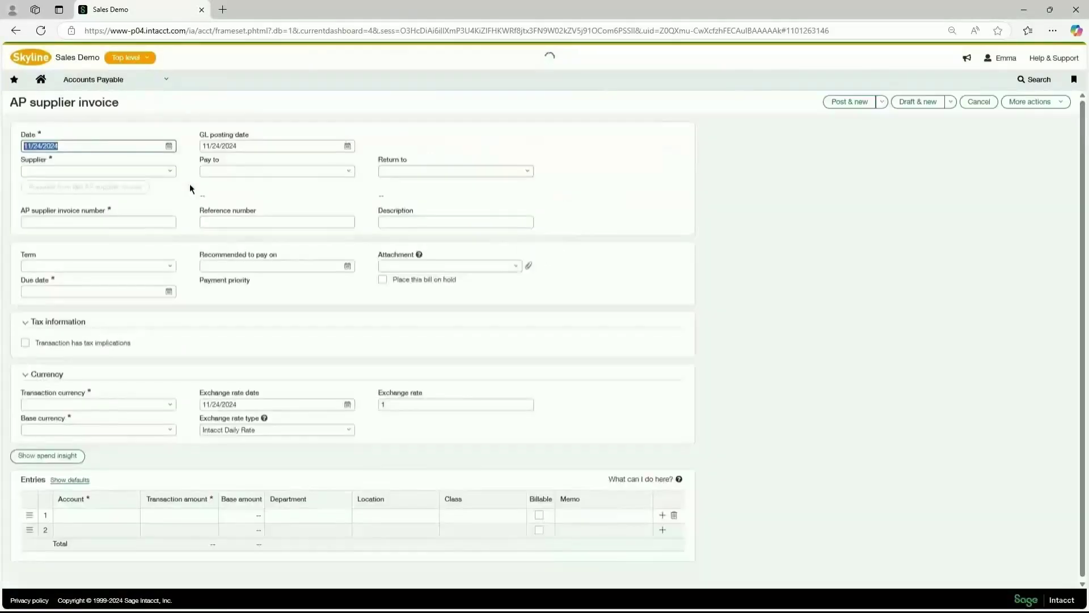
pyautogui.click(118, 172)
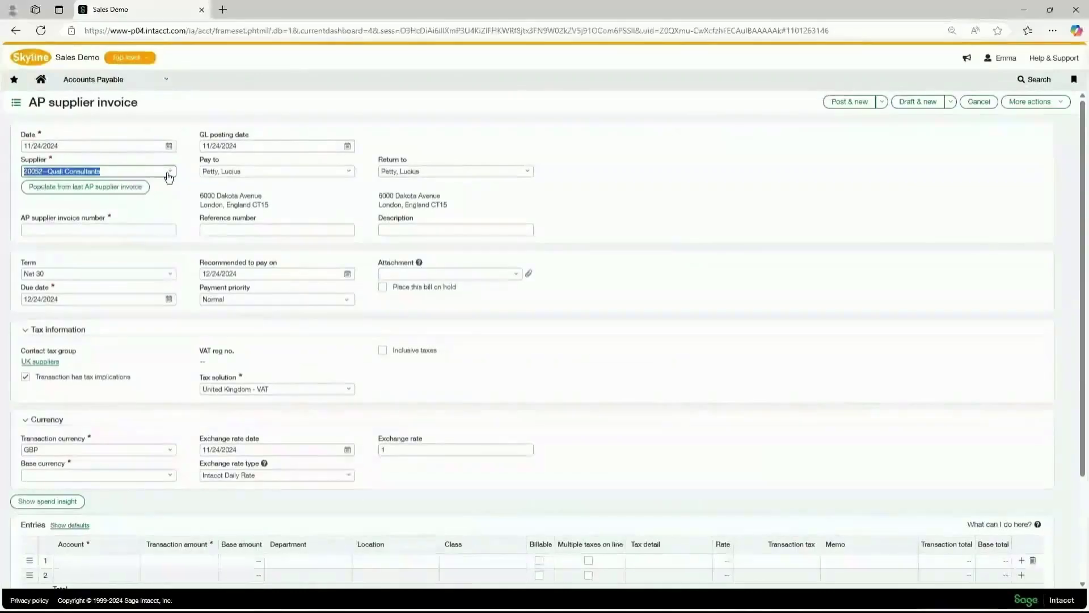
pyautogui.click(121, 230)
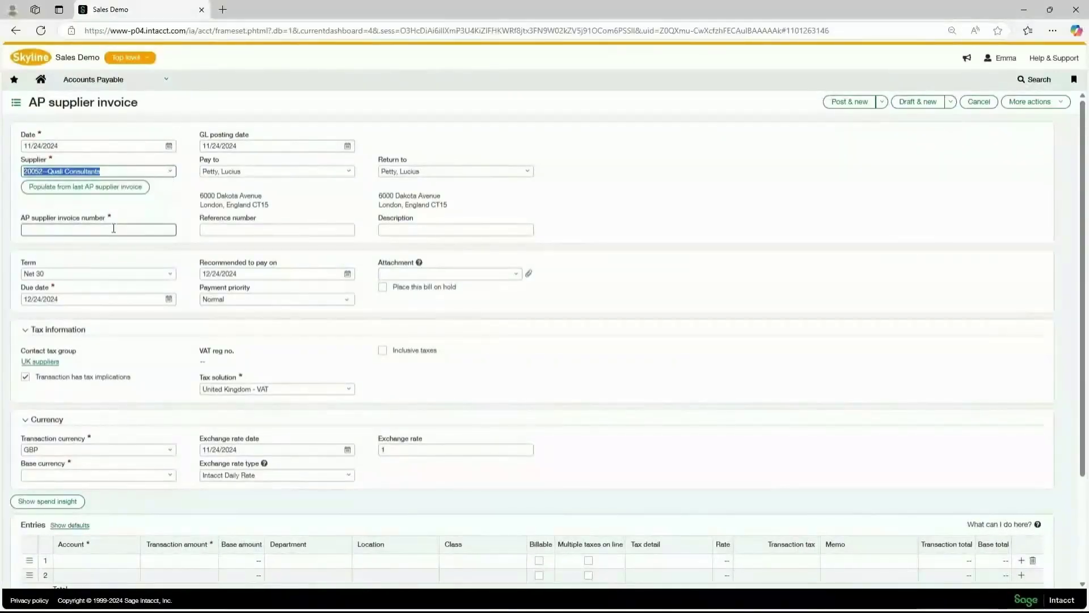
pyautogui.scroll(-2, 373, 316)
# Set base currency to GBP and add a 14300–Prepaid Other line for 20000
pyautogui.click(133, 341)
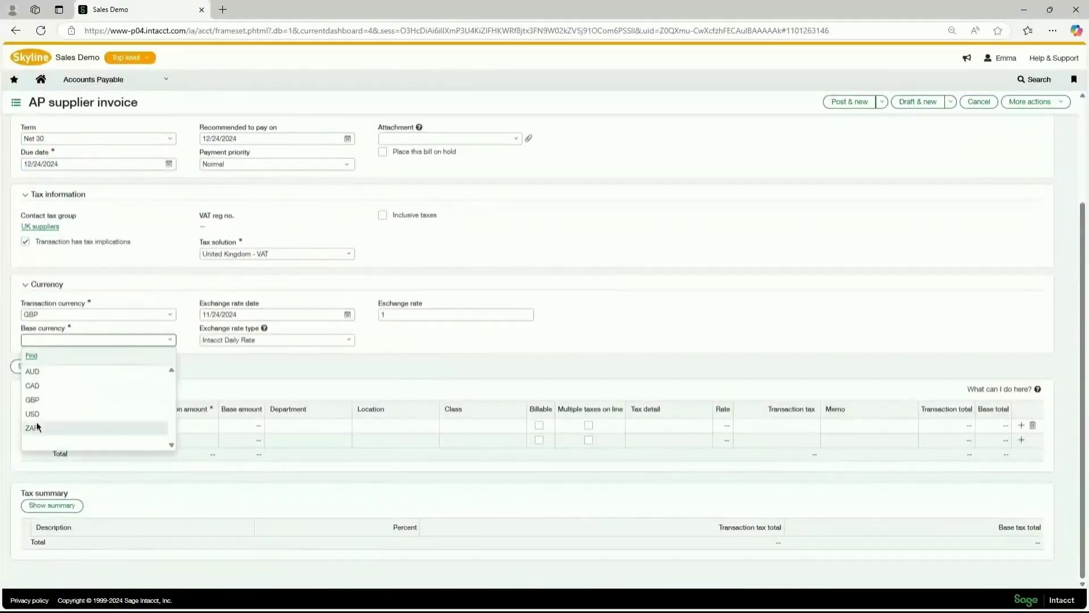
pyautogui.click(42, 401)
pyautogui.scroll(-2, 166, 412)
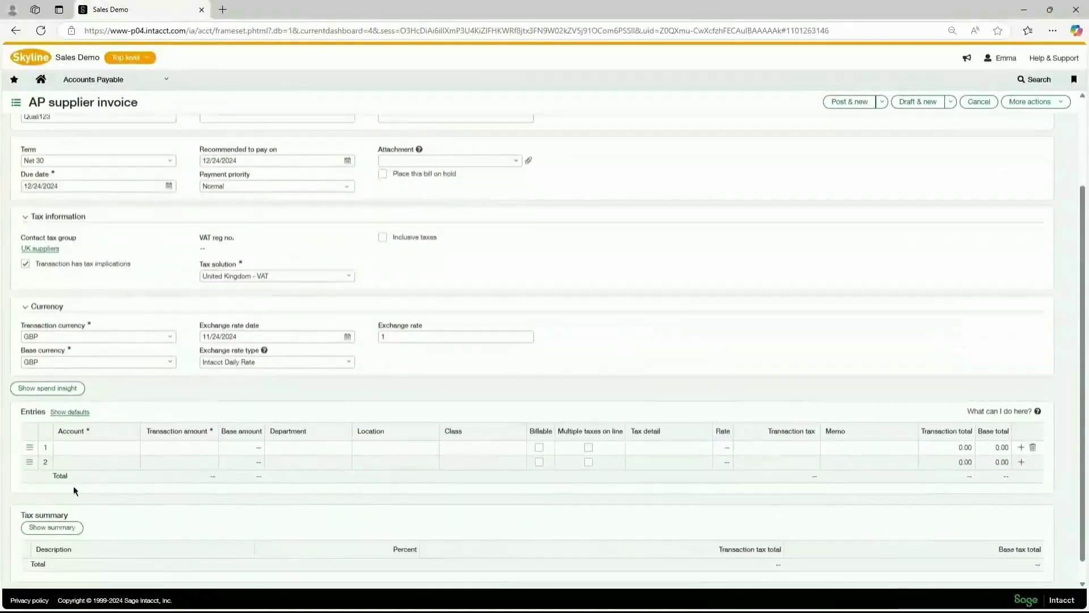
pyautogui.click(110, 452)
pyautogui.write('14300')
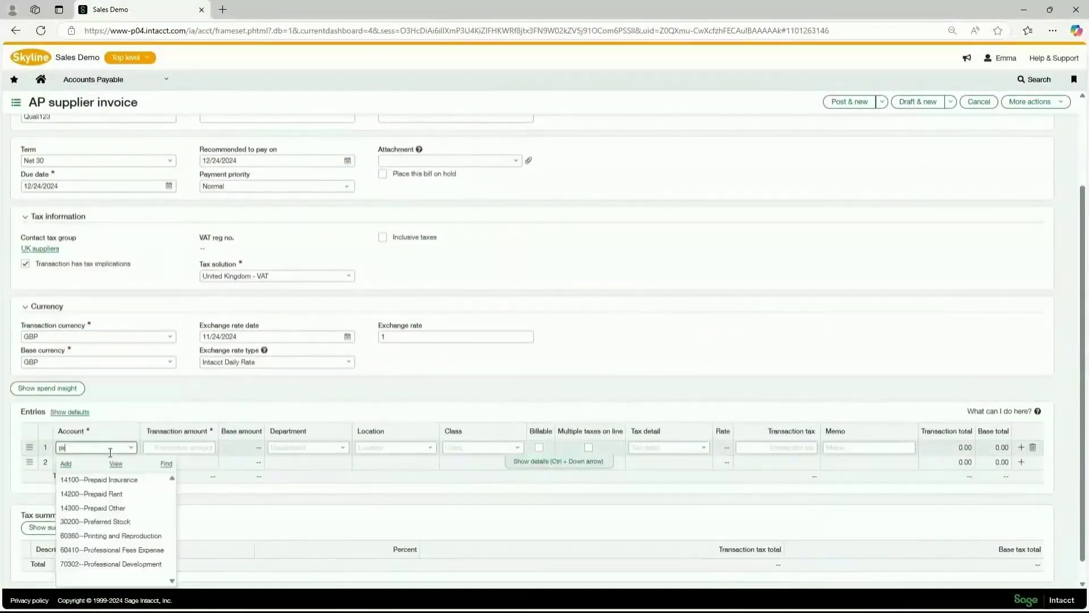
pyautogui.click(194, 445)
pyautogui.write('20000')
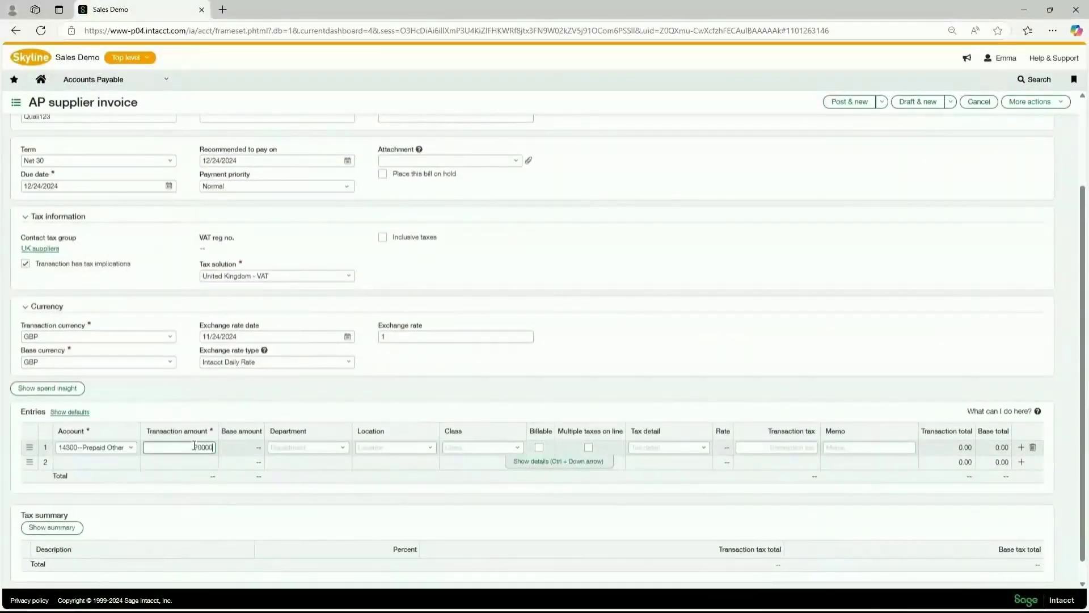
# Fill the line's department and prepaid details (schedule Quali Quarterly License), then post at 24,000.00 GBP
pyautogui.click(342, 447)
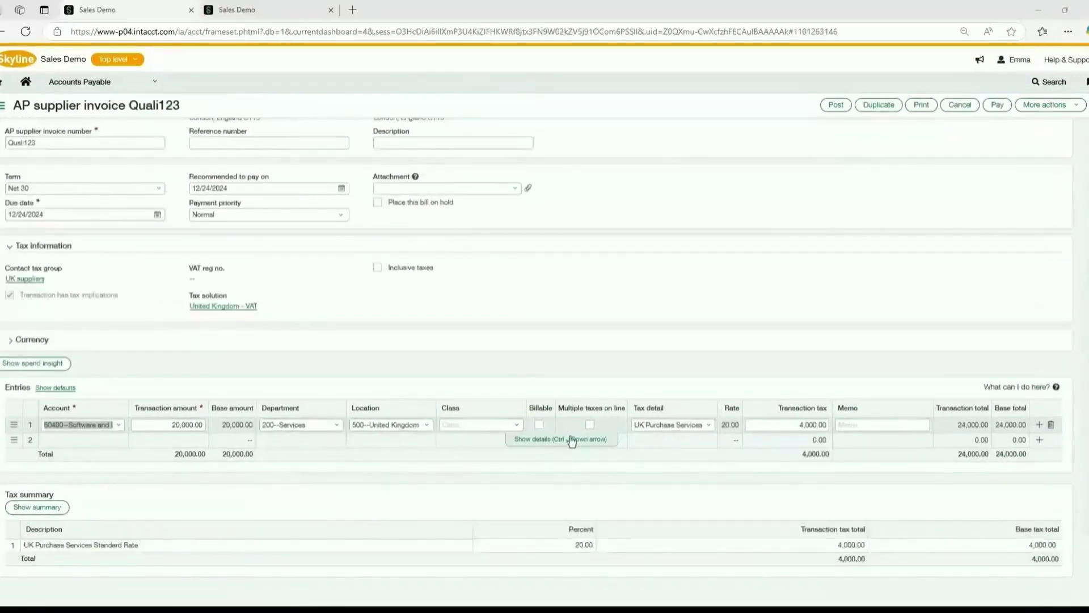
pyautogui.click(571, 439)
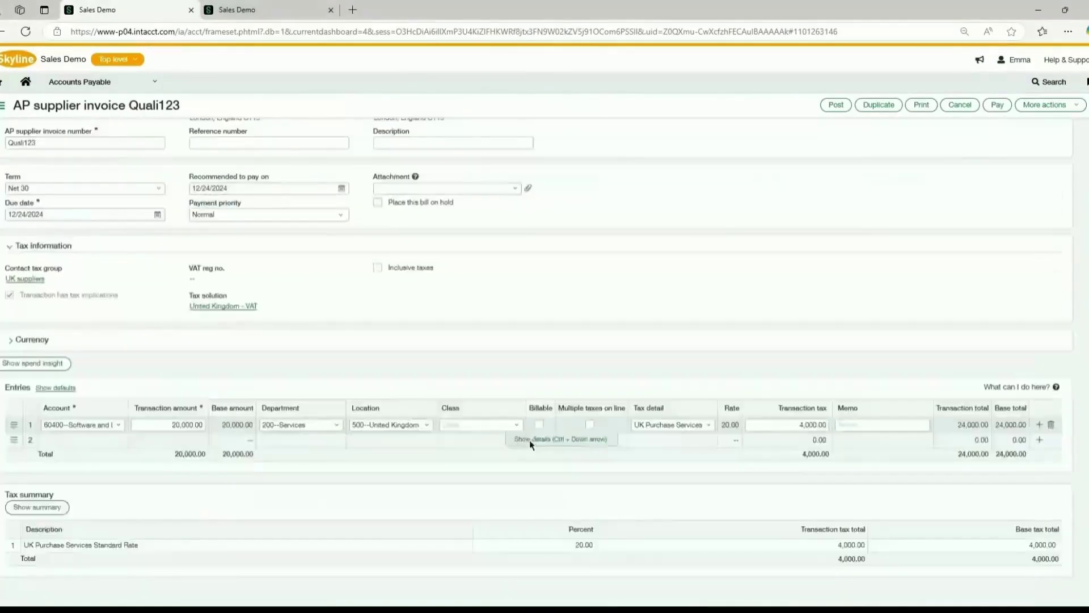
pyautogui.click(530, 440)
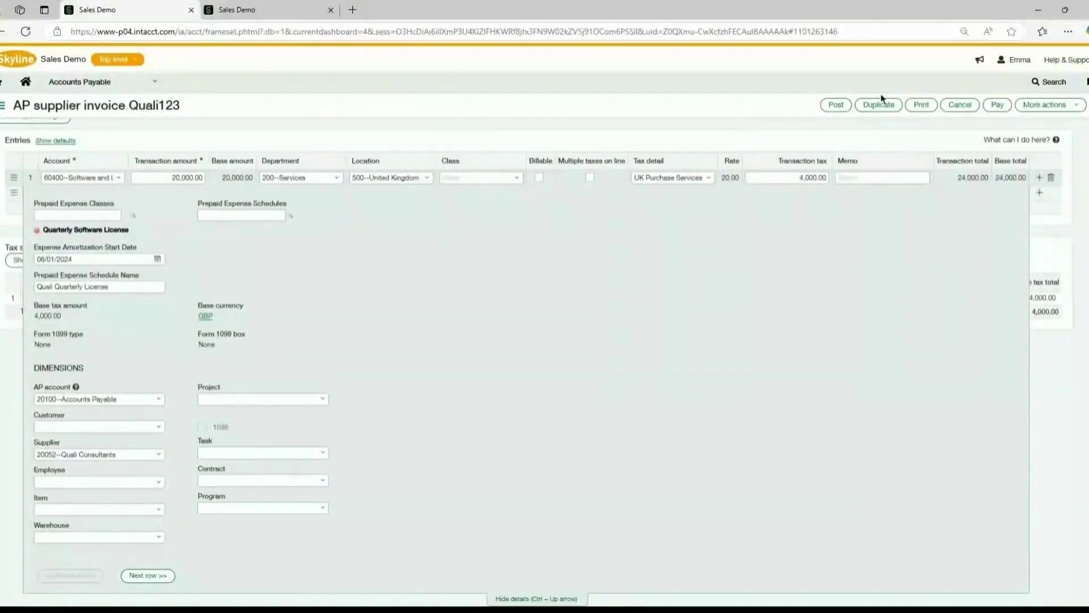
pyautogui.click(836, 104)
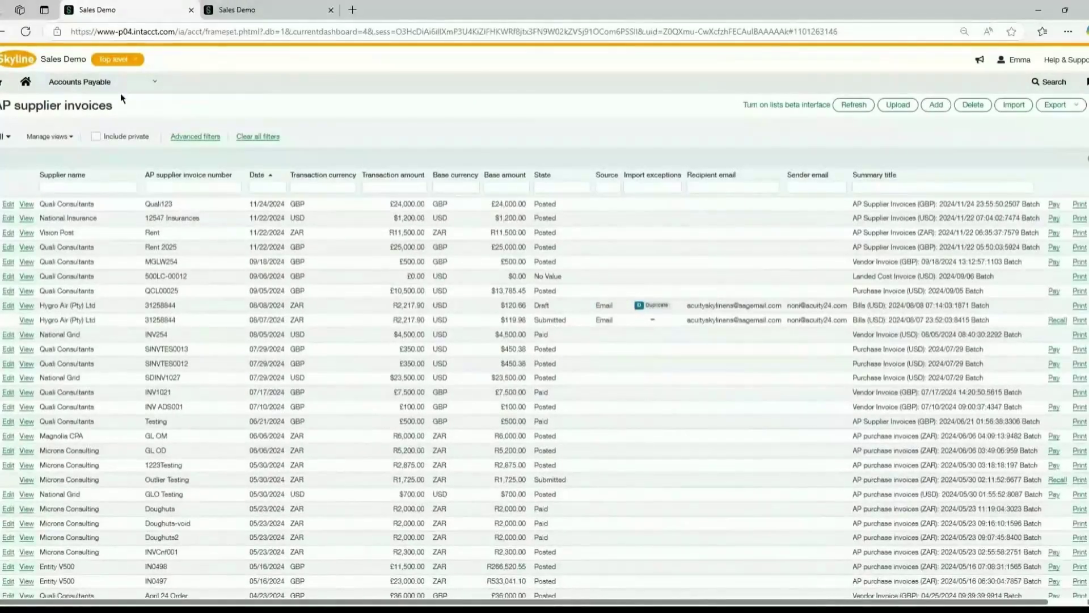
# Go to Prepaid Expense Amortization > Prepaid Expense Schedules to find Quali Quarterly License at 20,000.00
pyautogui.click(391, 243)
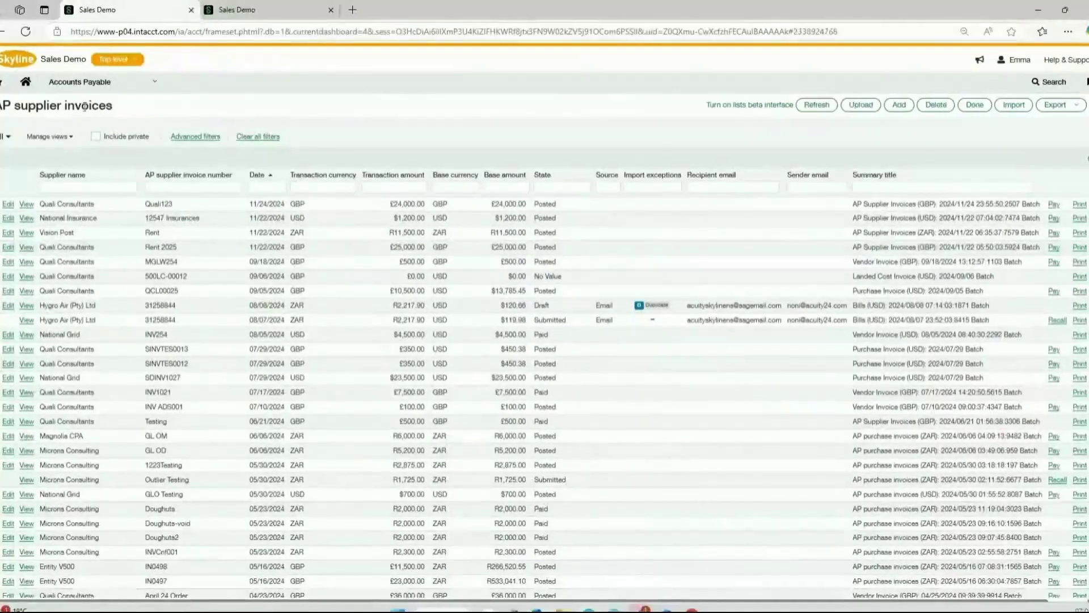
pyautogui.click(139, 82)
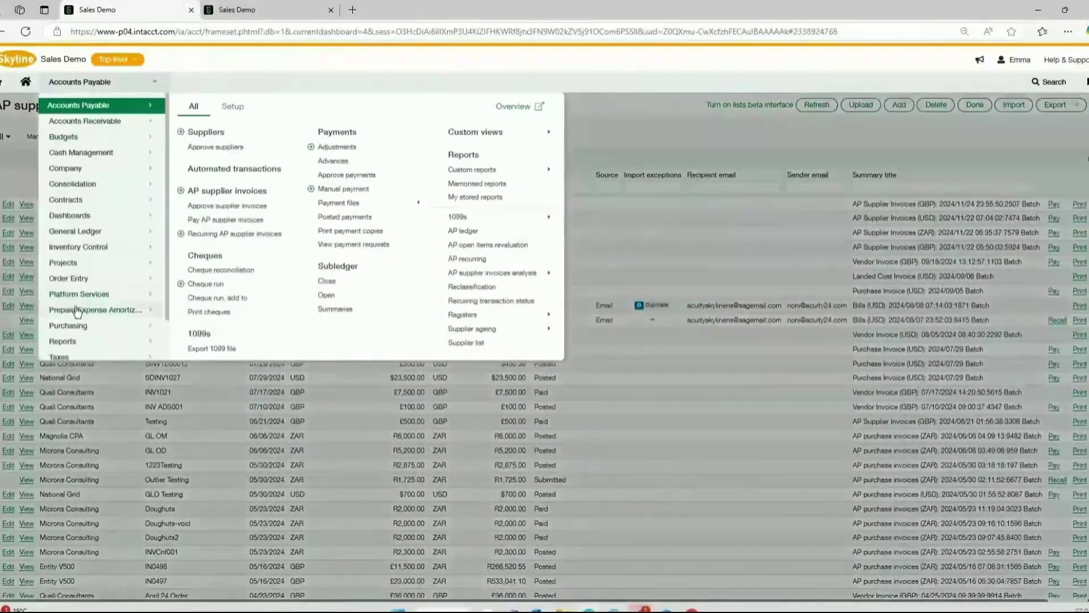
pyautogui.click(78, 311)
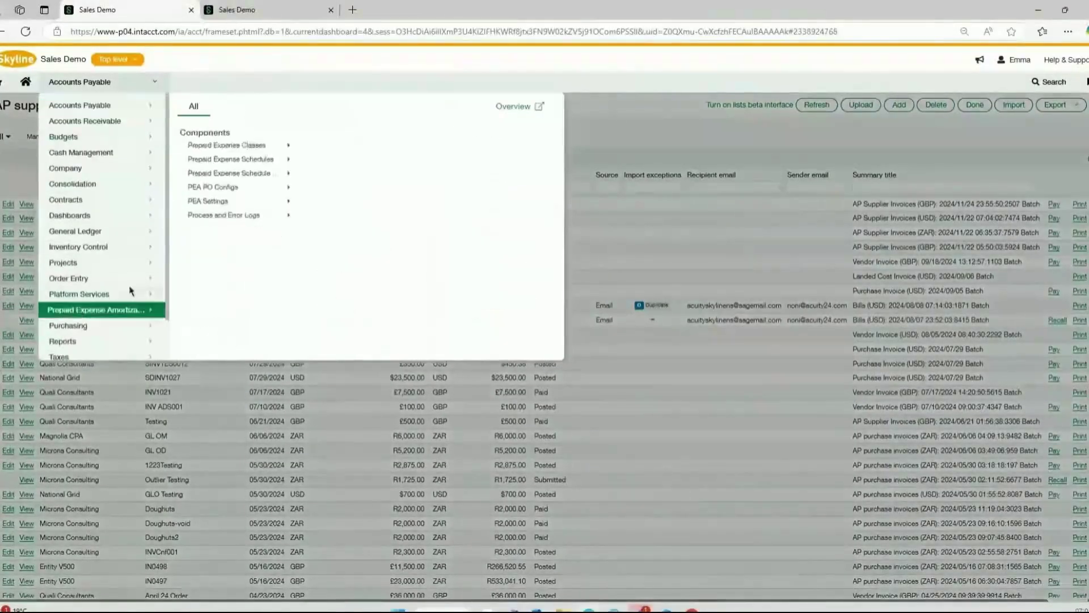
pyautogui.click(248, 164)
pyautogui.click(342, 167)
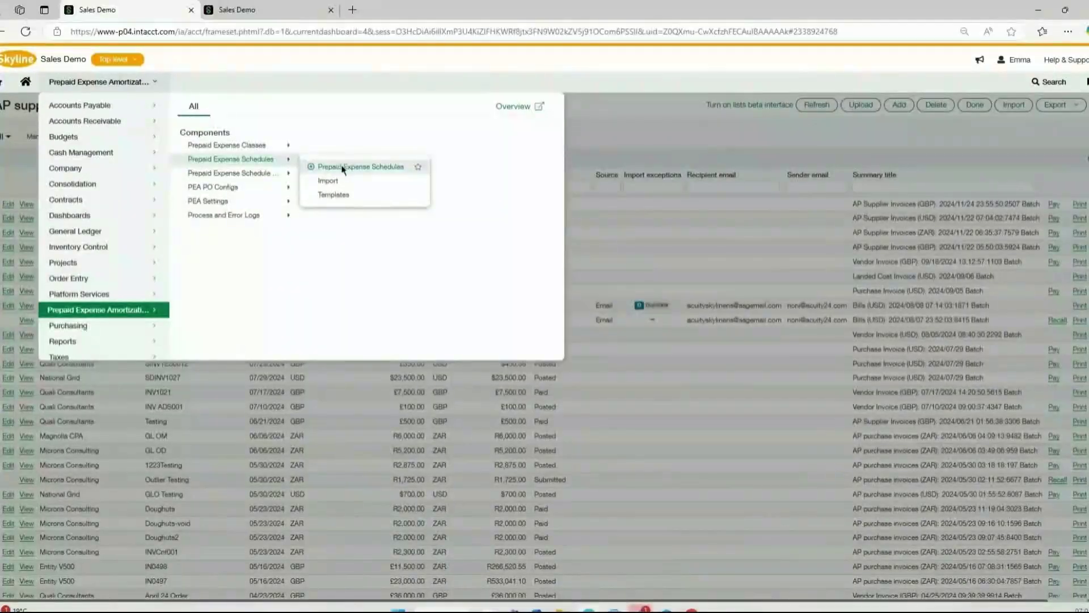
pyautogui.click(342, 167)
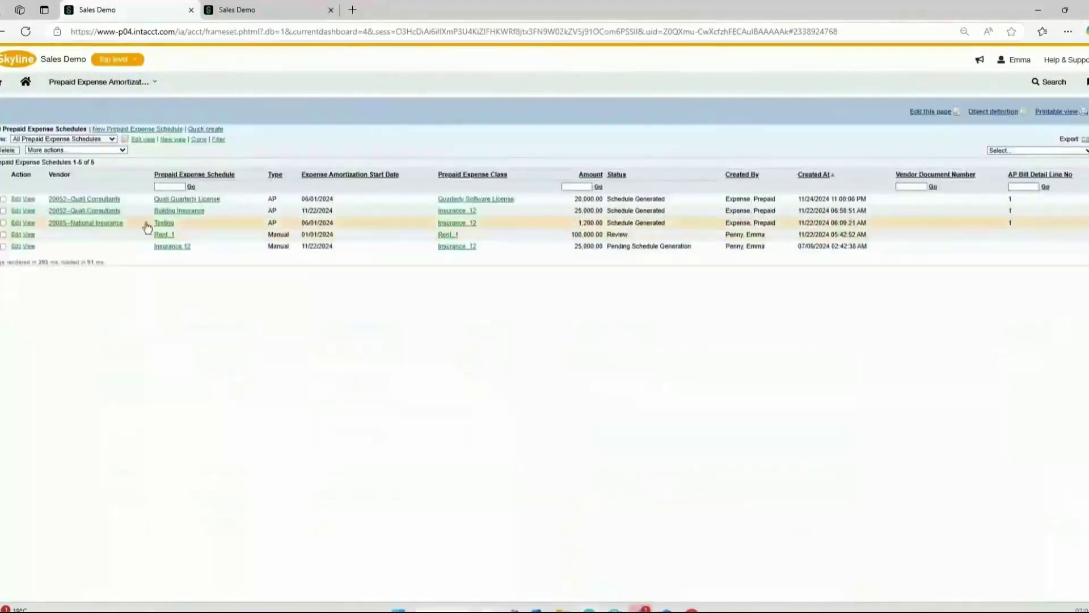
# Open the Quali Quarterly License schedule showing three 6,666.67 monthly entries in Review
pyautogui.click(177, 199)
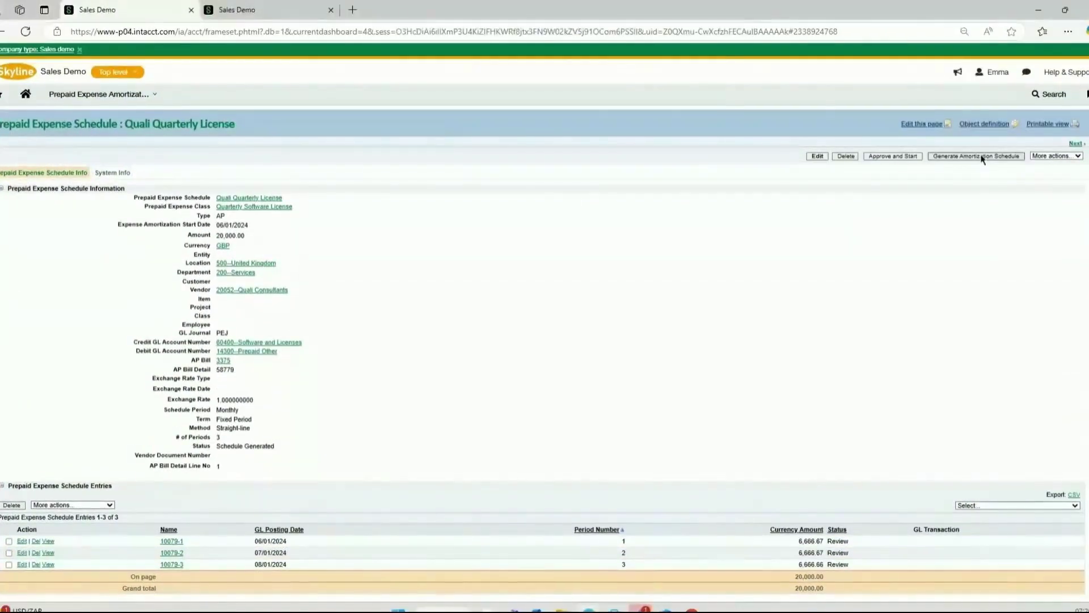
# Generate the amortization schedule for Quali Quarterly License and confirm with Yes
pyautogui.click(982, 157)
pyautogui.click(1067, 261)
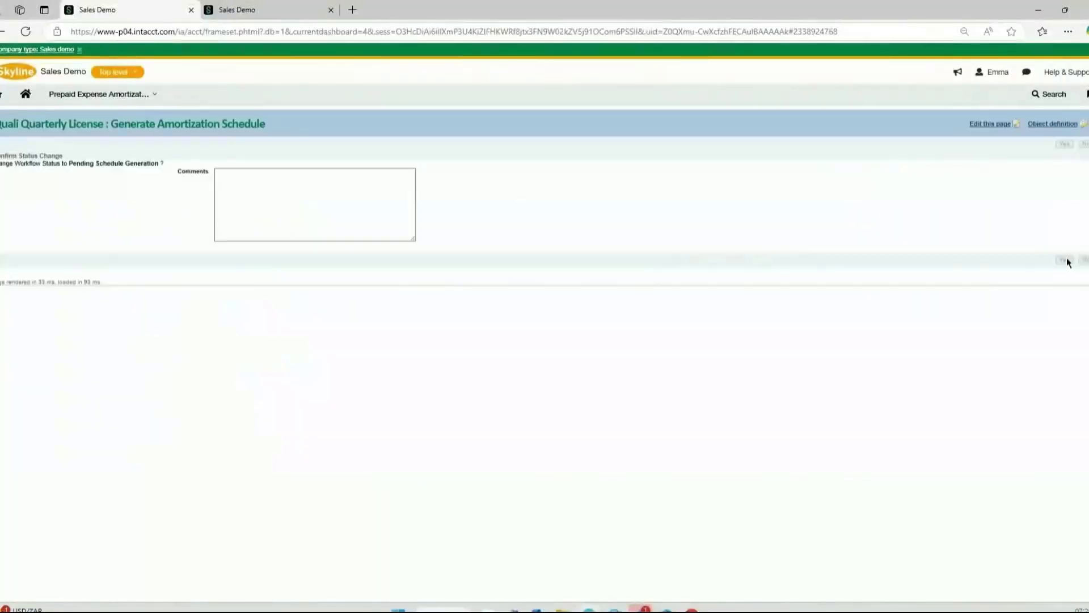
pyautogui.click(26, 32)
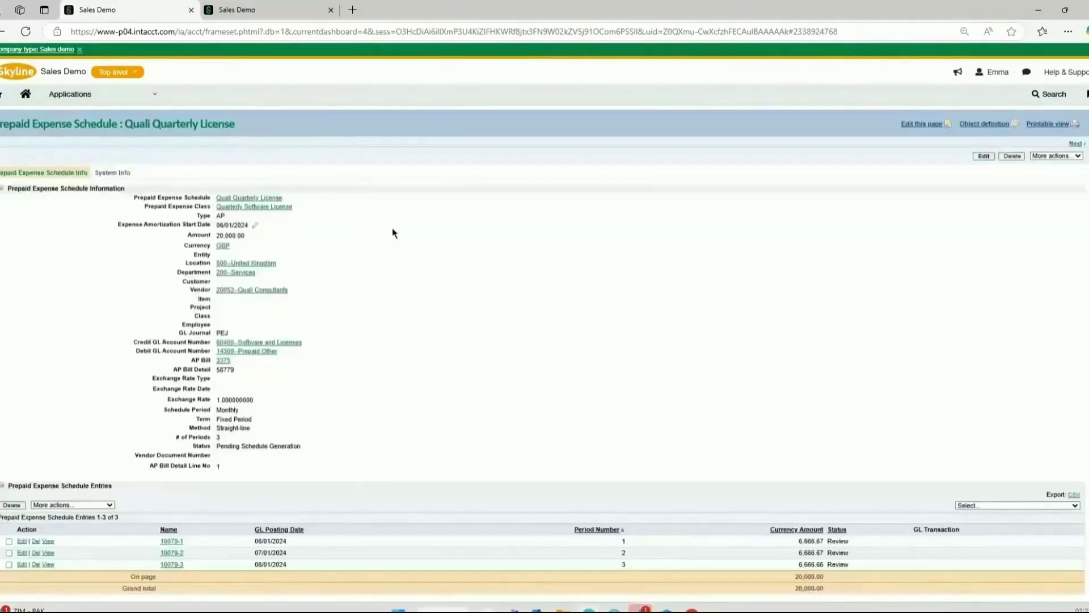
# Return to the Prepaid Expense Schedules list, where Quali Quarterly License shows Schedule Generated
pyautogui.click(99, 94)
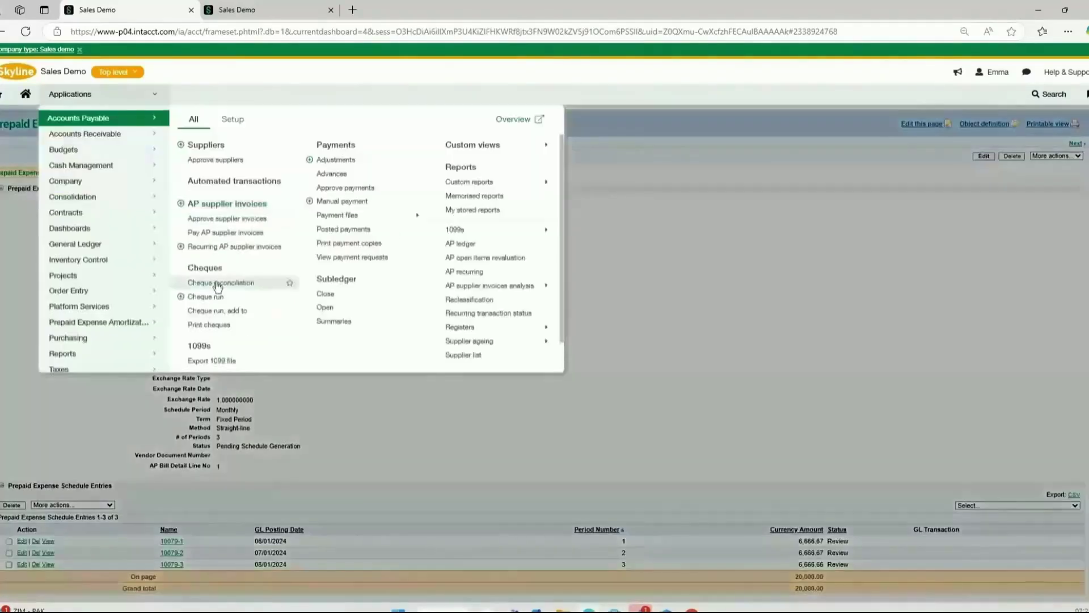
pyautogui.moveTo(109, 321)
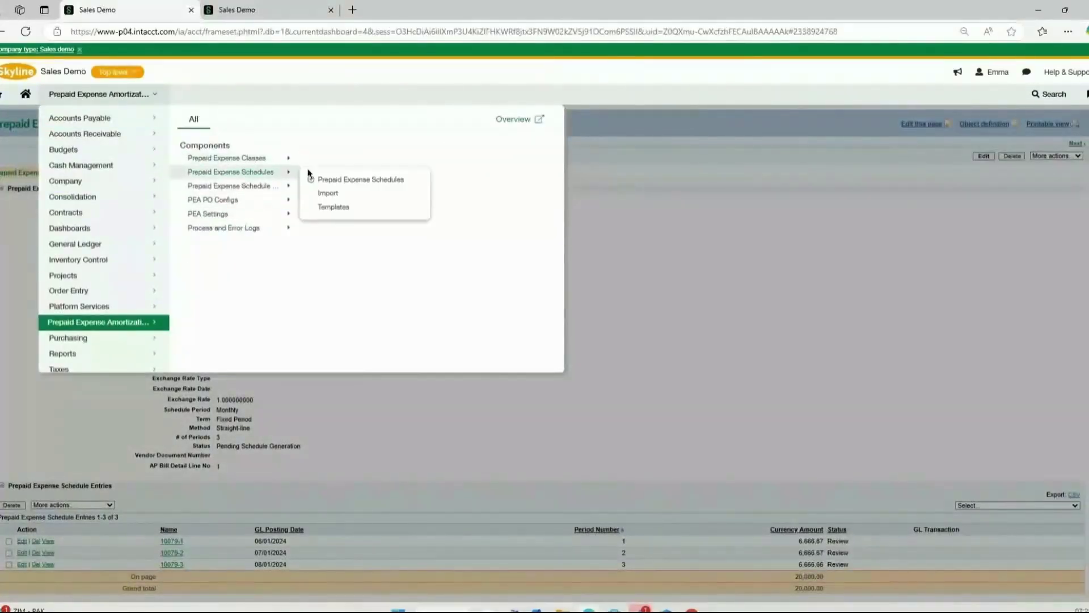
pyautogui.click(245, 174)
pyautogui.click(358, 180)
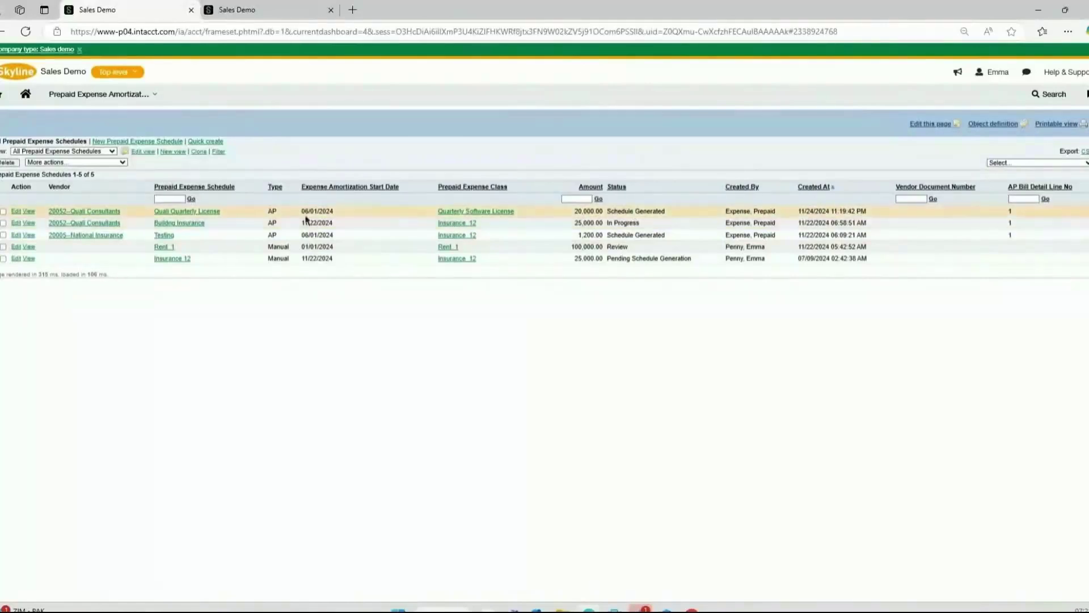
# Approve and start the Quali Quarterly License schedule with four 5,000.00 entries, making it In Progress
pyautogui.click(197, 211)
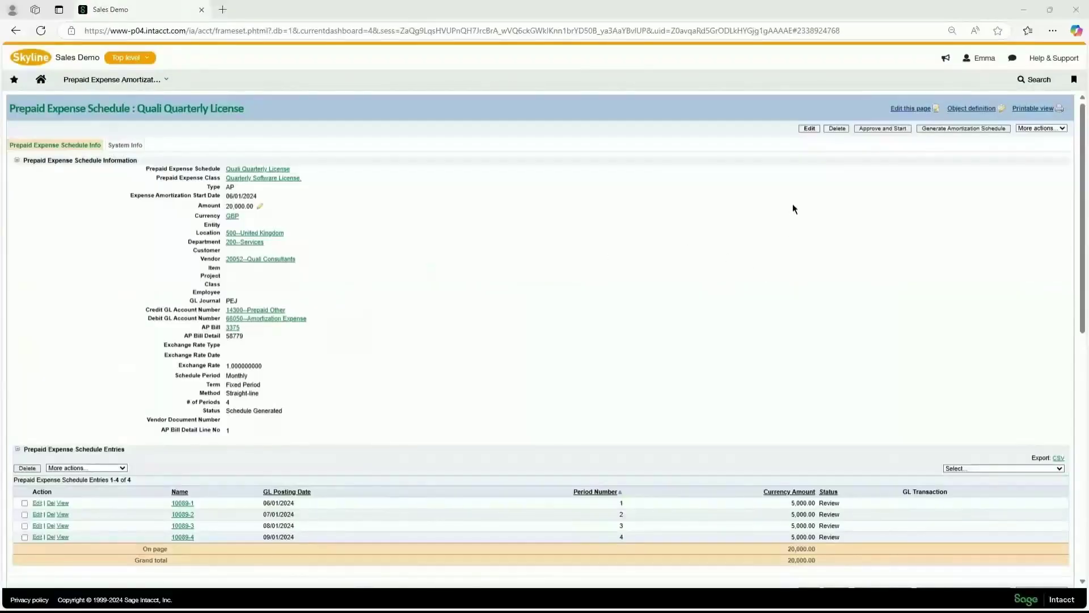
pyautogui.click(878, 127)
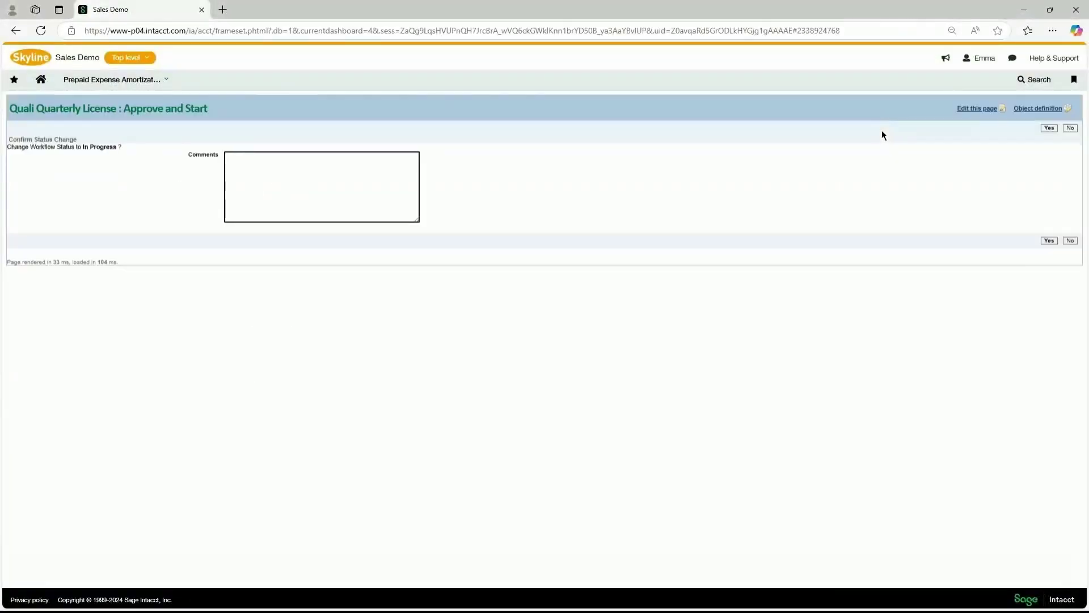
pyautogui.click(1048, 128)
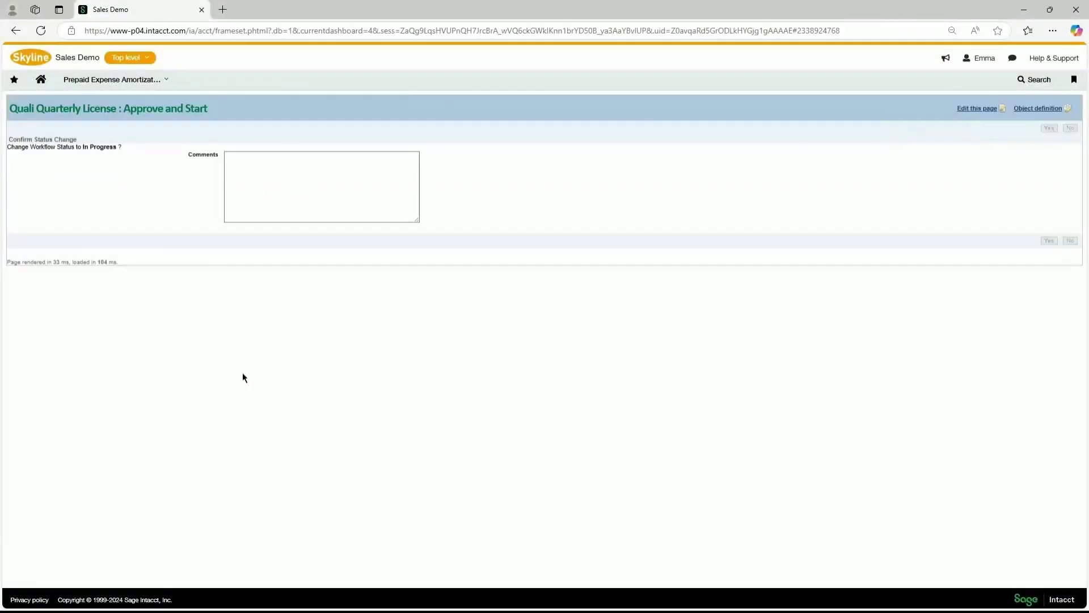
pyautogui.click(112, 80)
pyautogui.moveTo(287, 169)
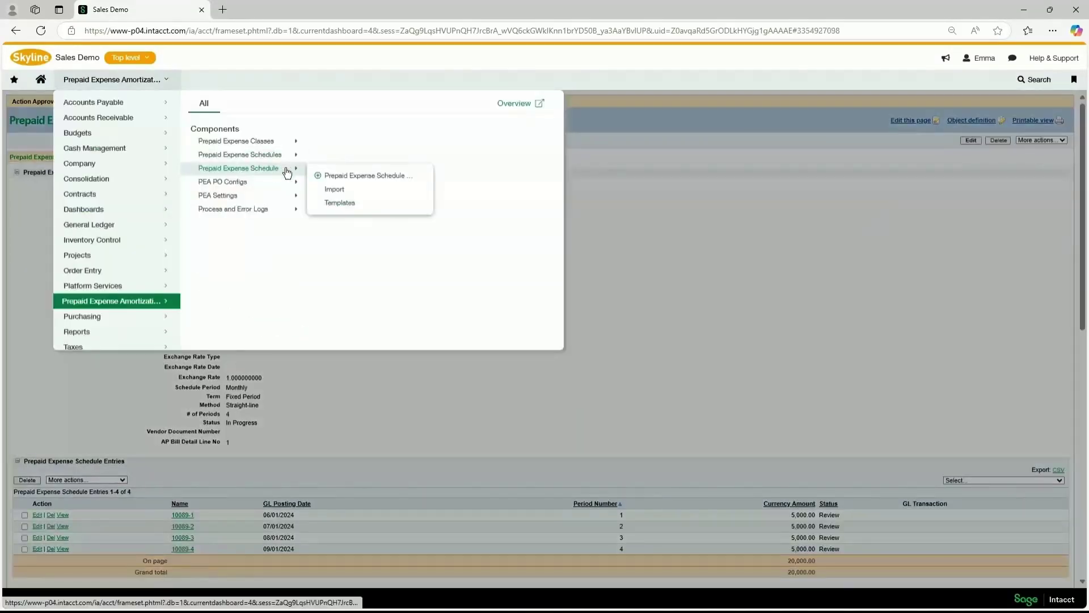
# Open Prepaid Expense Schedule Entries and reload to see the four 5,000.00 entries in Pending
pyautogui.click(389, 177)
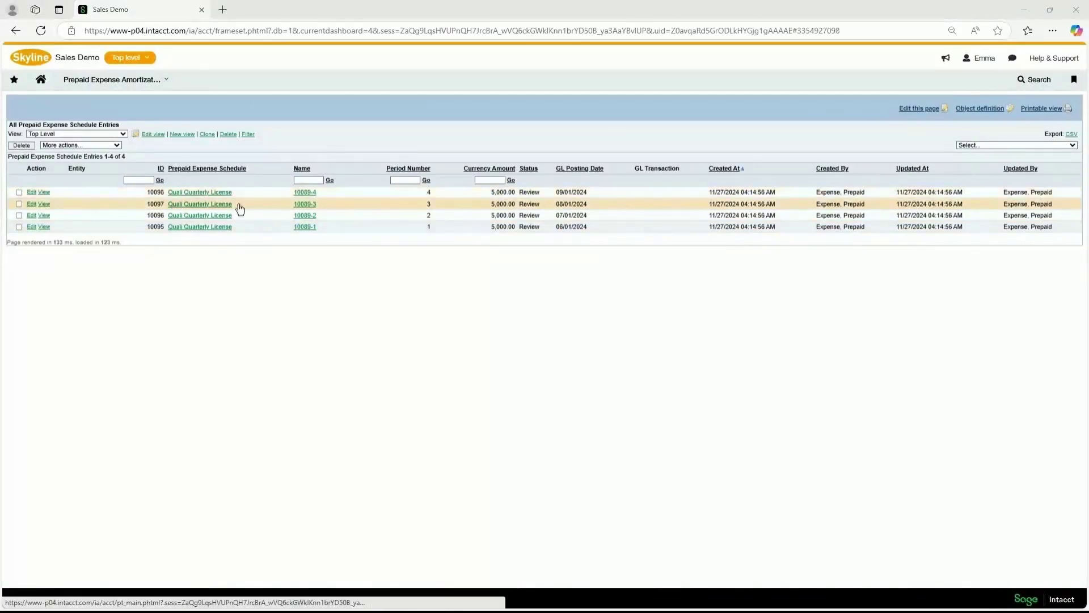
pyautogui.click(40, 30)
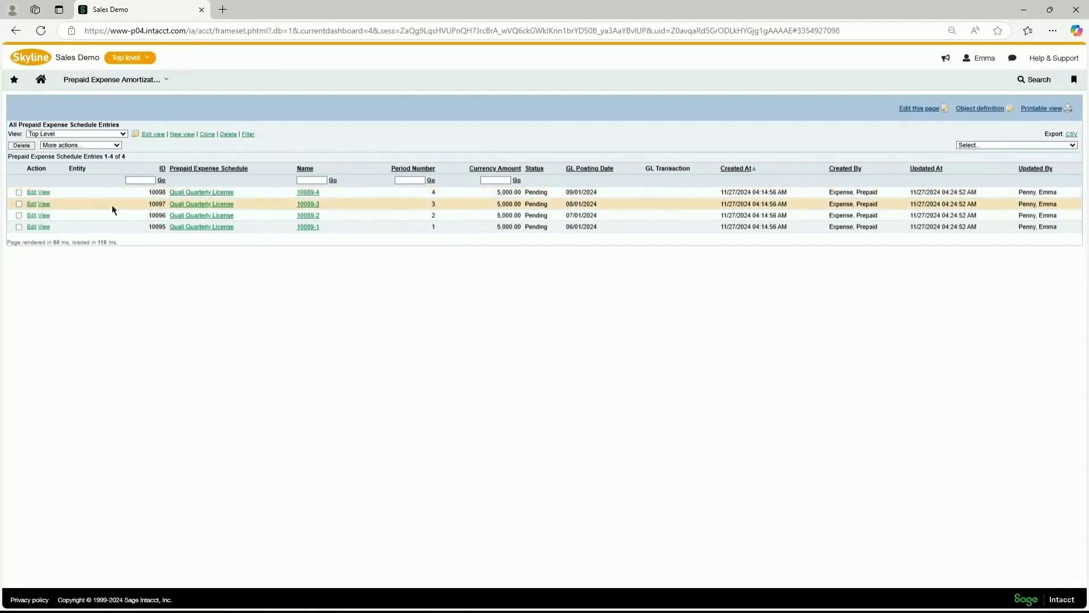
# Submit all four 5,000.00 schedule entries to the Posting Service and refresh to confirm Posted
pyautogui.click(18, 193)
pyautogui.click(19, 203)
pyautogui.click(19, 215)
pyautogui.click(19, 226)
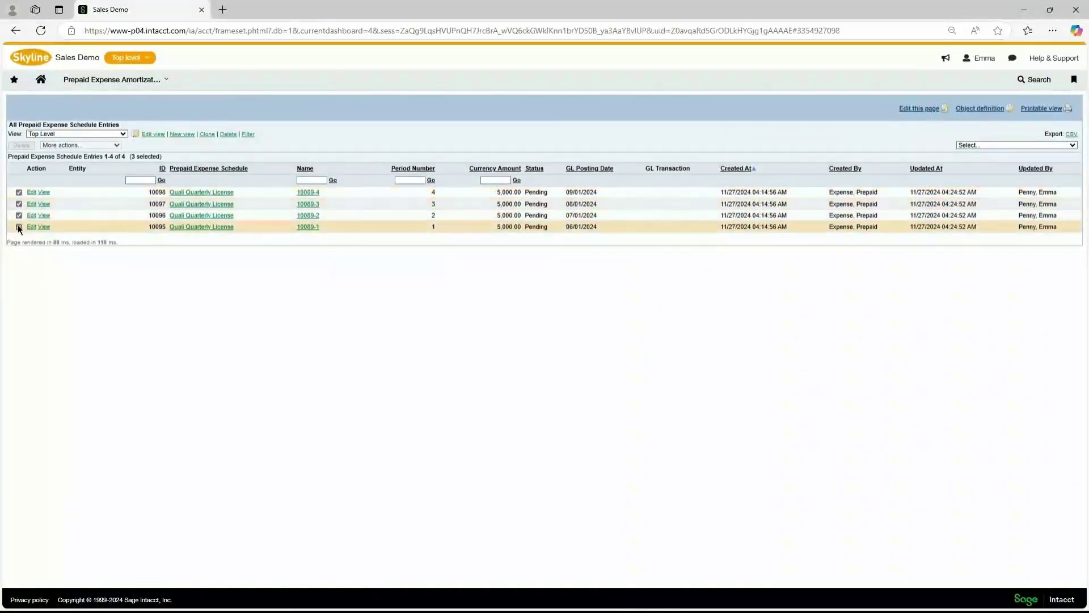
pyautogui.click(118, 145)
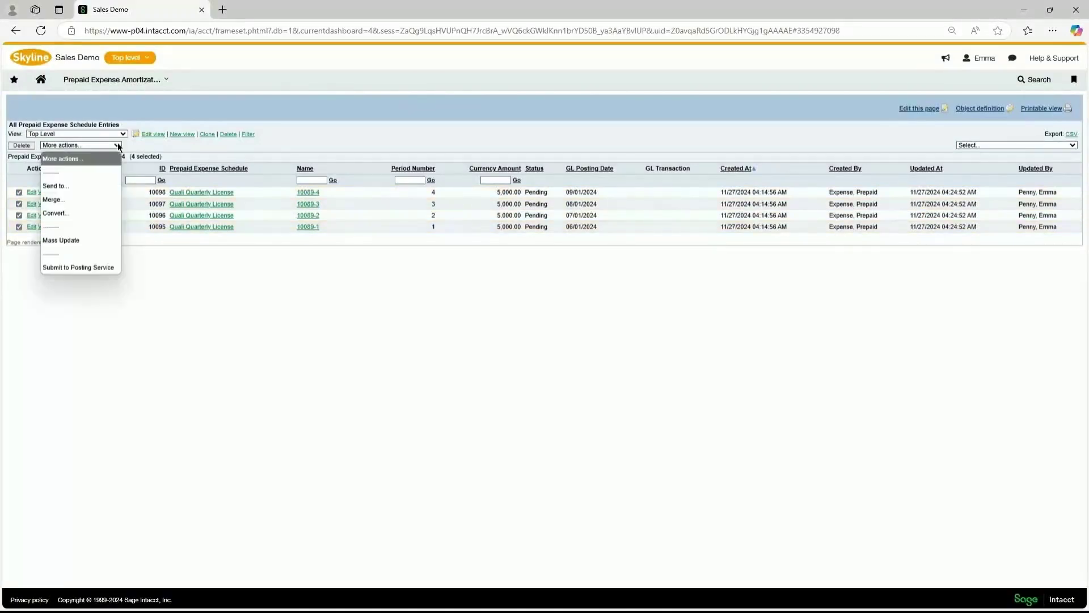
pyautogui.click(87, 268)
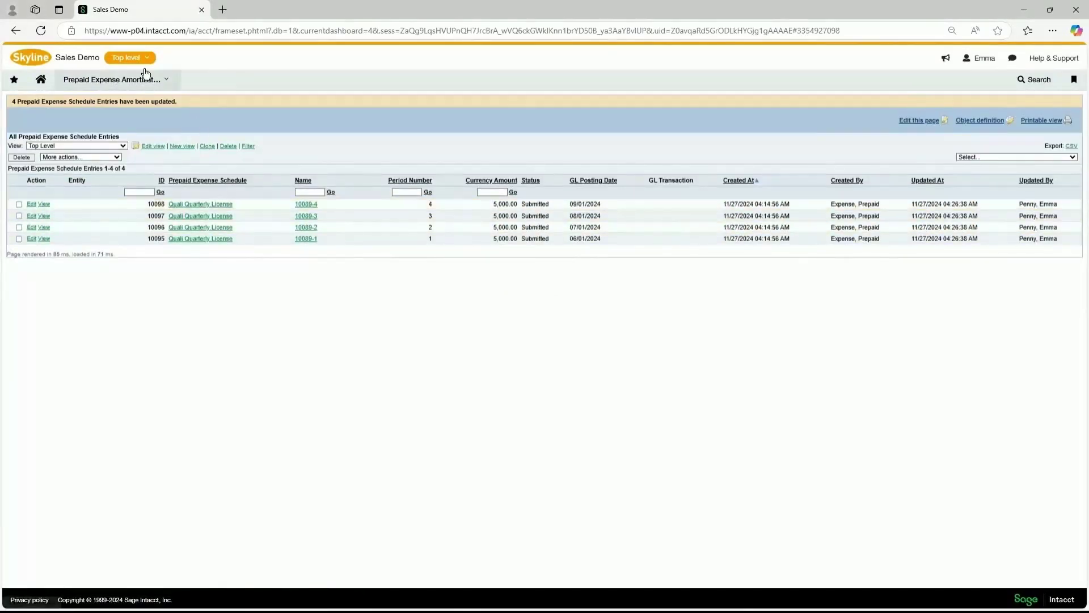
pyautogui.click(39, 34)
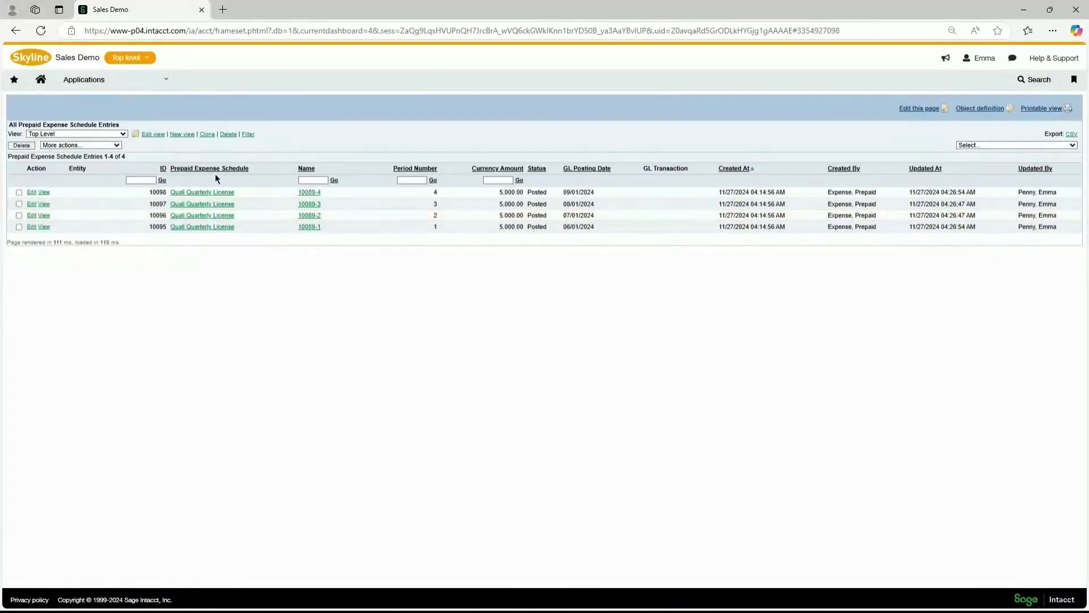
# Open General Ledger > Journal entries to view the four PEJ amortization transactions
pyautogui.click(139, 85)
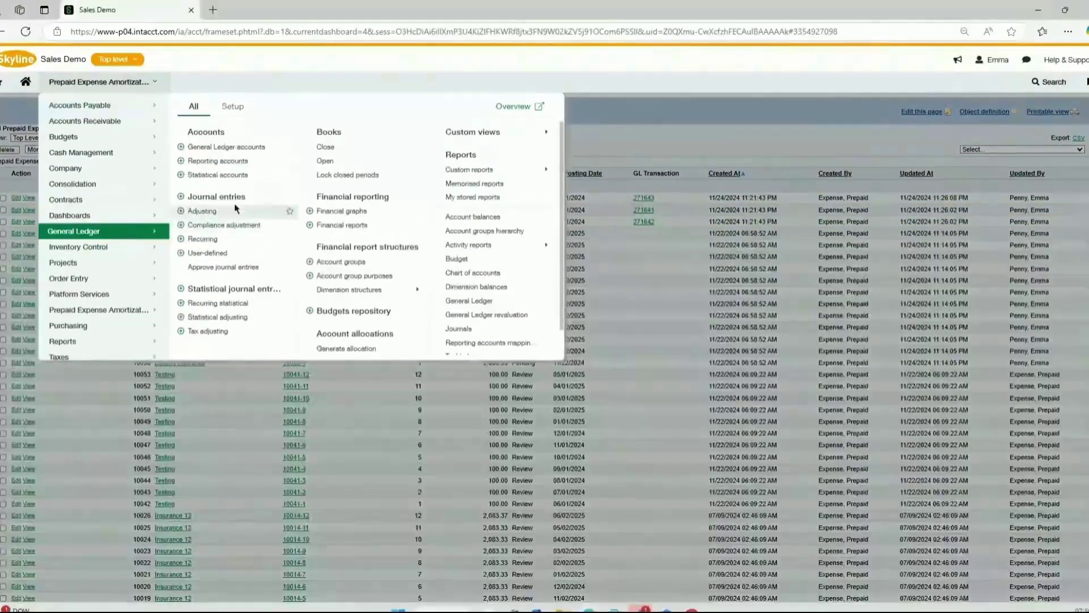
pyautogui.click(236, 197)
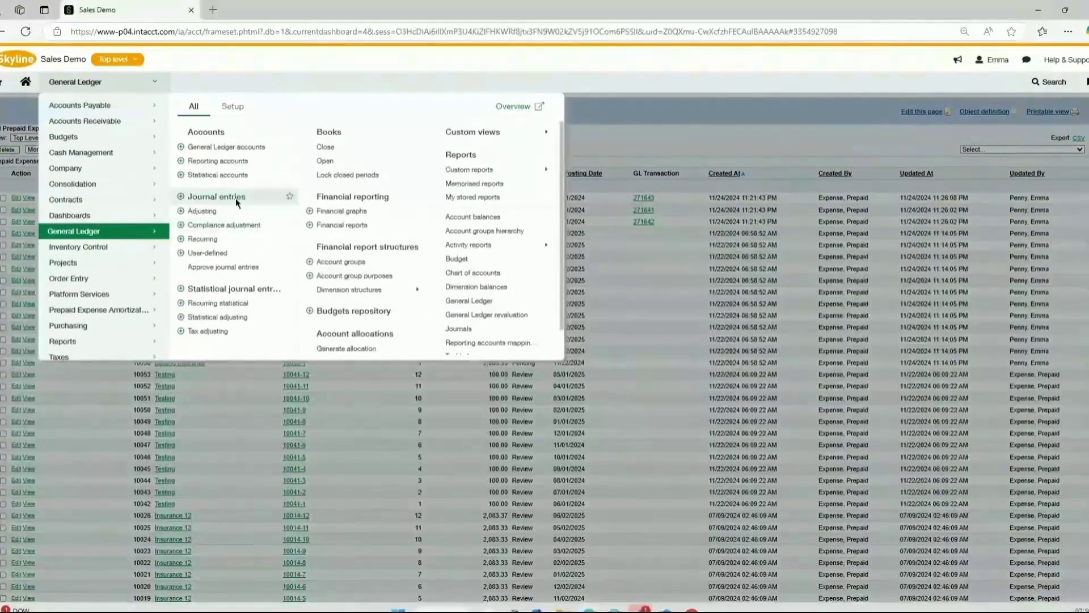